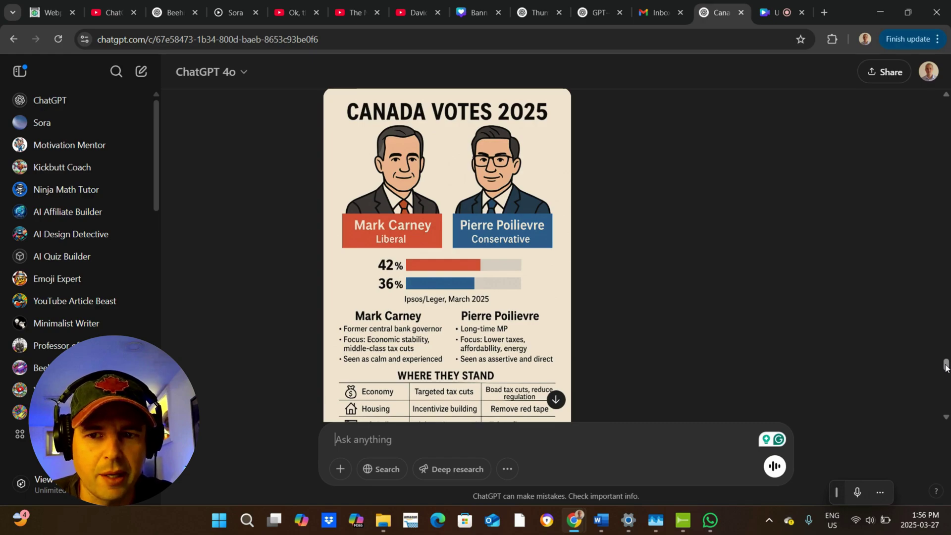
# Scroll to the top of the chat, showing the polling answer with Liberals 42% vs Conservatives 36%.
pyautogui.moveTo(945, 366); pyautogui.dragTo(944, 107)
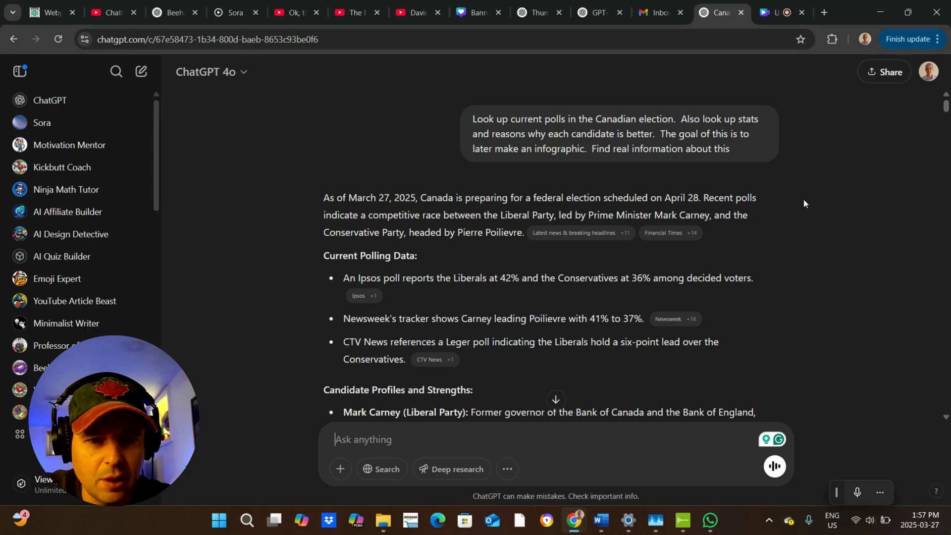
# Scroll past the candidate photo sources to the cartoon labelled CARNEY and POILIEVRE.
pyautogui.moveTo(610, 111)
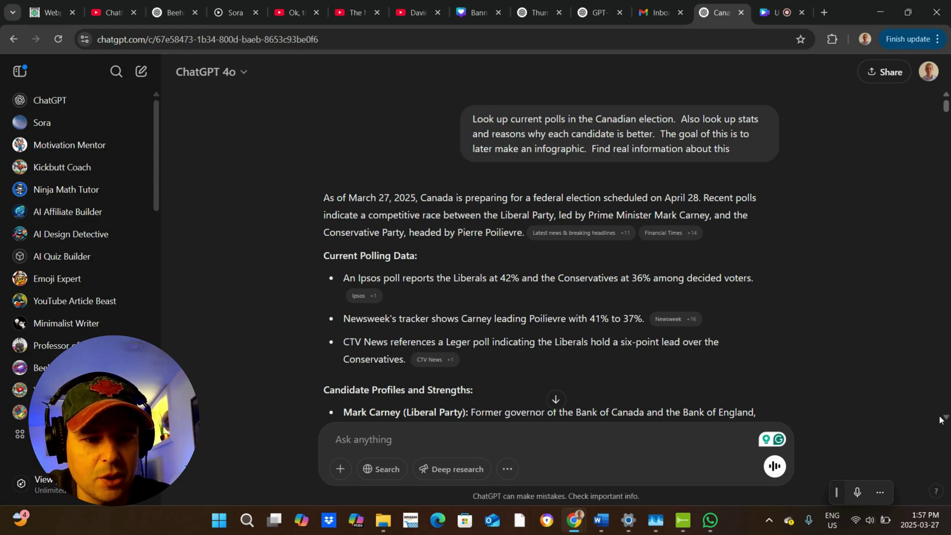
pyautogui.scroll(-2, 946, 422)
pyautogui.scroll(-5, 947, 422)
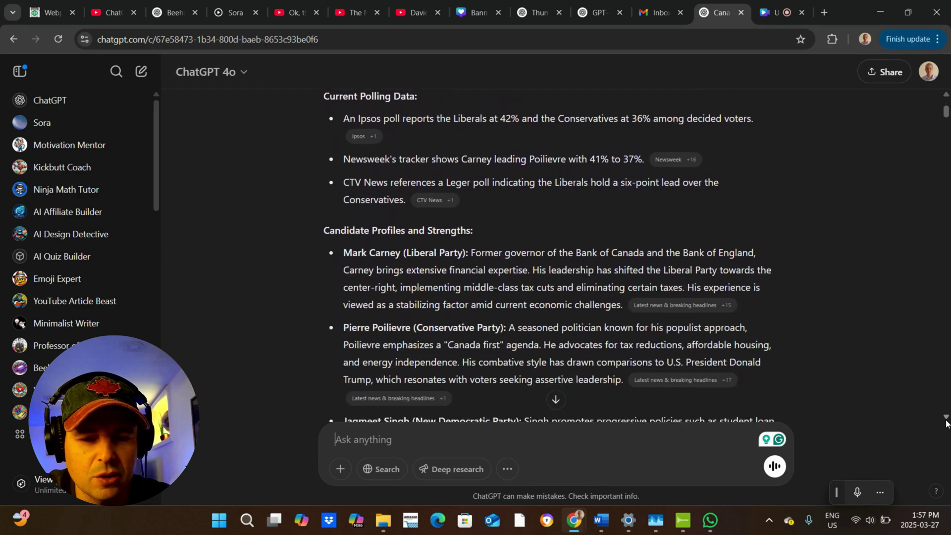
pyautogui.scroll(-5, 946, 422)
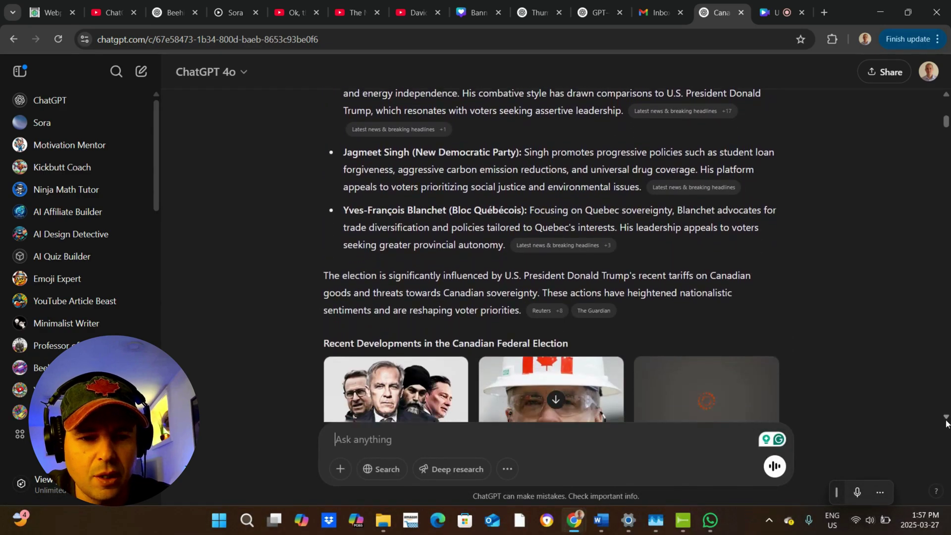
pyautogui.scroll(-4, 946, 422)
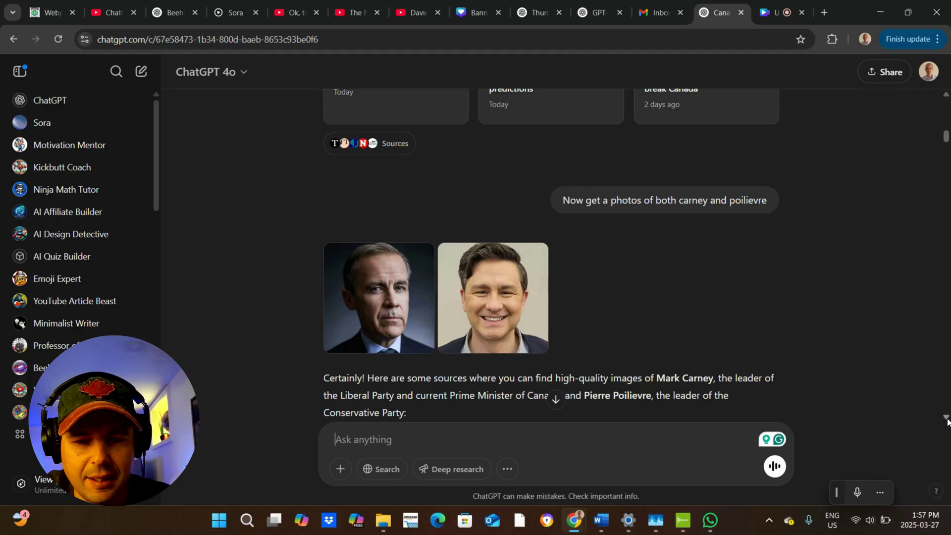
pyautogui.scroll(-3, 946, 421)
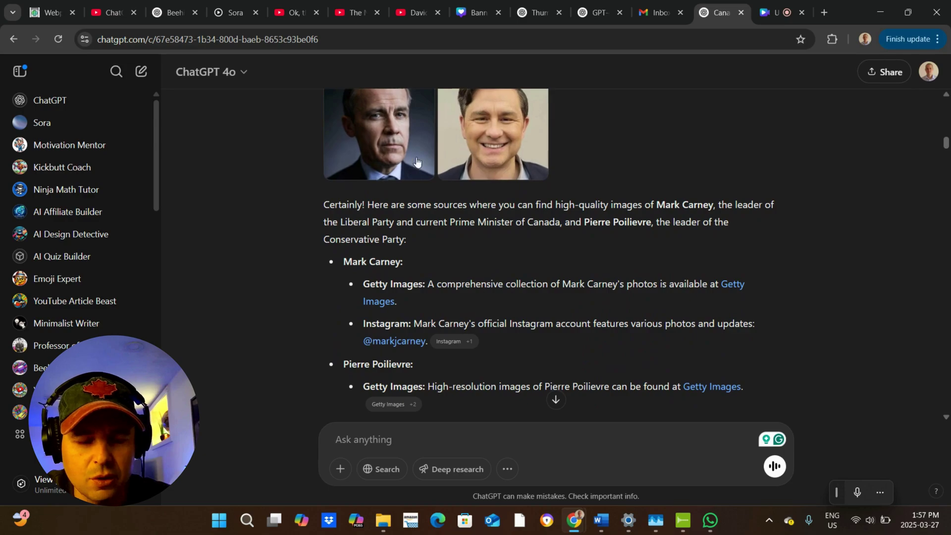
pyautogui.scroll(-5, 948, 424)
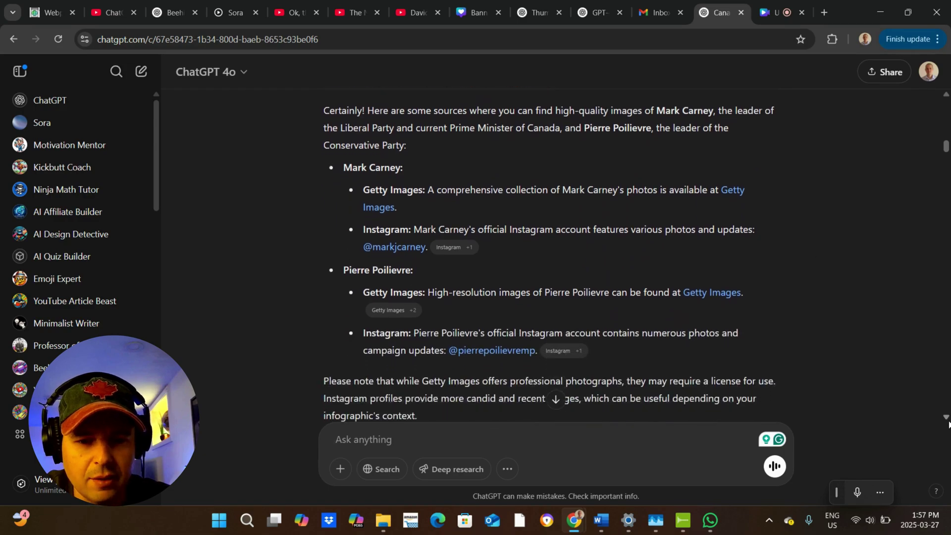
pyautogui.scroll(-3, 949, 424)
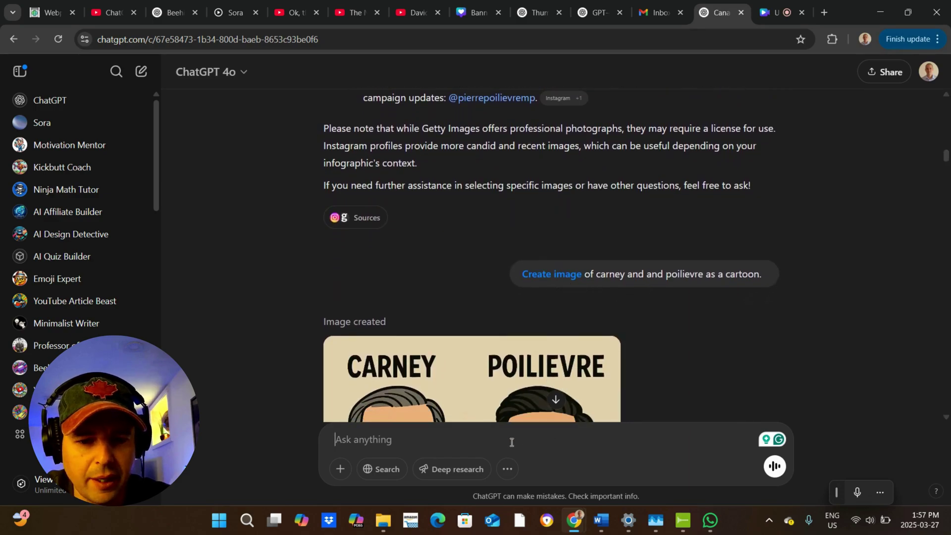
# Glance at the composer's tools menu, then scroll to the start of the structured infographic plan.
pyautogui.click(508, 468)
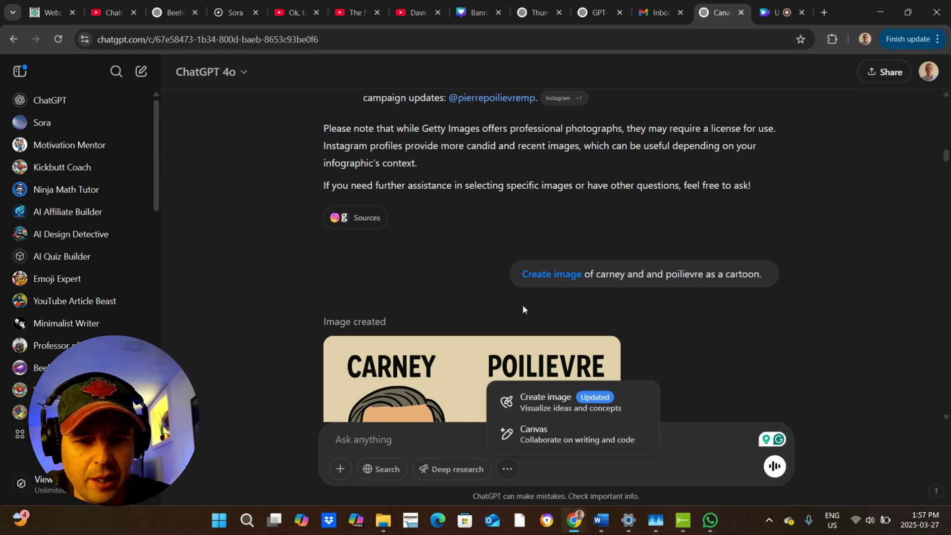
pyautogui.click(484, 281)
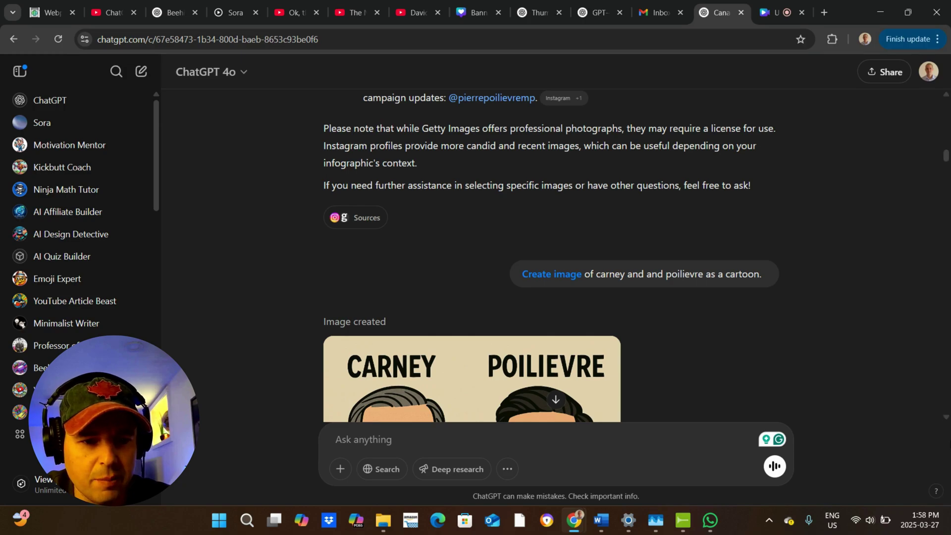
pyautogui.scroll(-5, 946, 421)
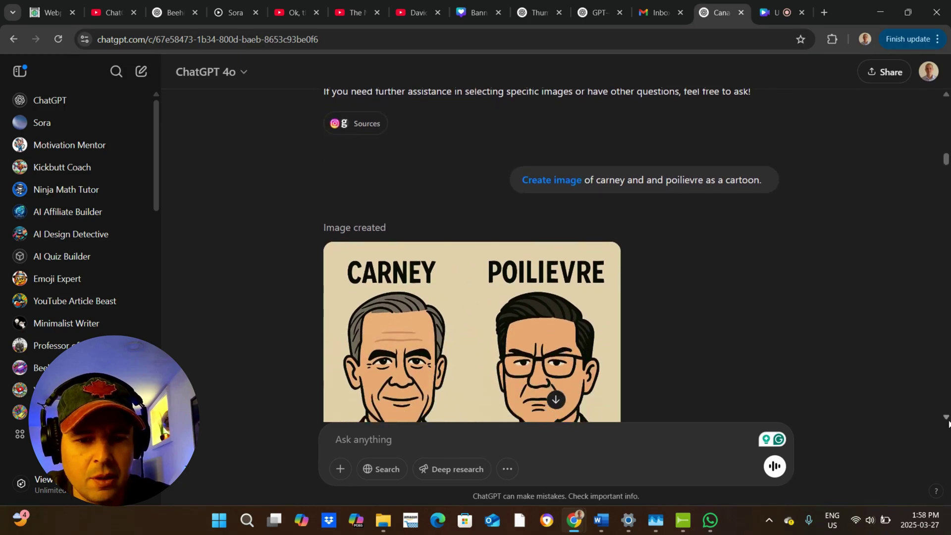
pyautogui.scroll(-1, 948, 424)
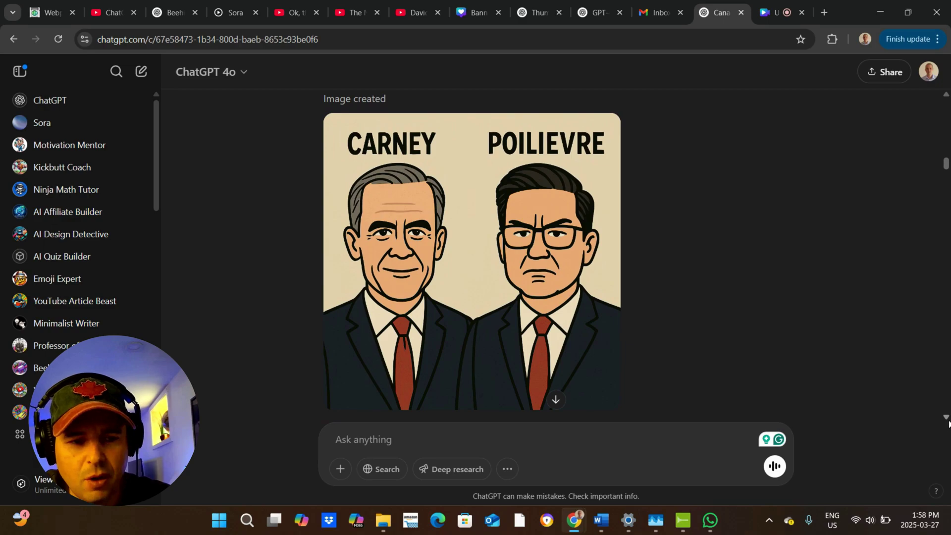
pyautogui.scroll(-5, 948, 422)
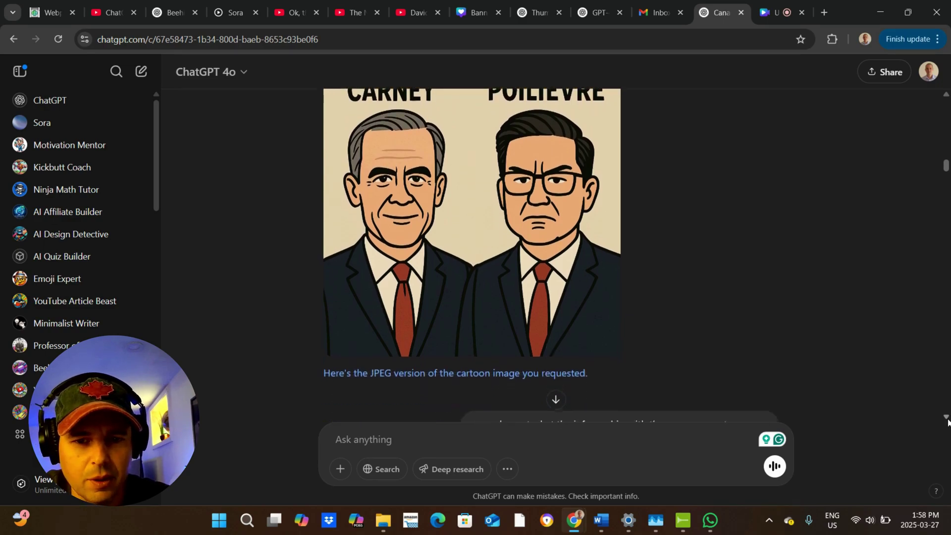
# Scroll past the plan's Design Notes to the generated Canada Decides infographic.
pyautogui.scroll(-1, 948, 422)
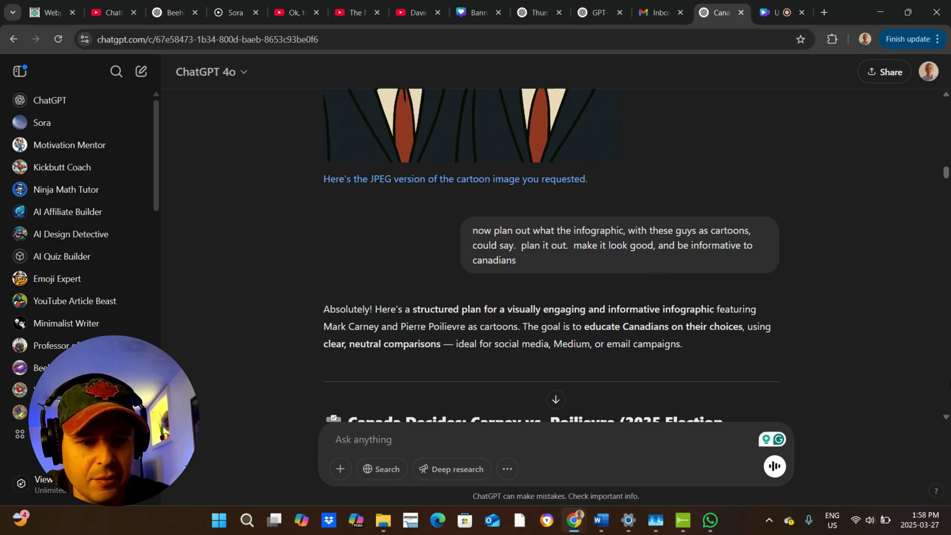
pyautogui.click(944, 419)
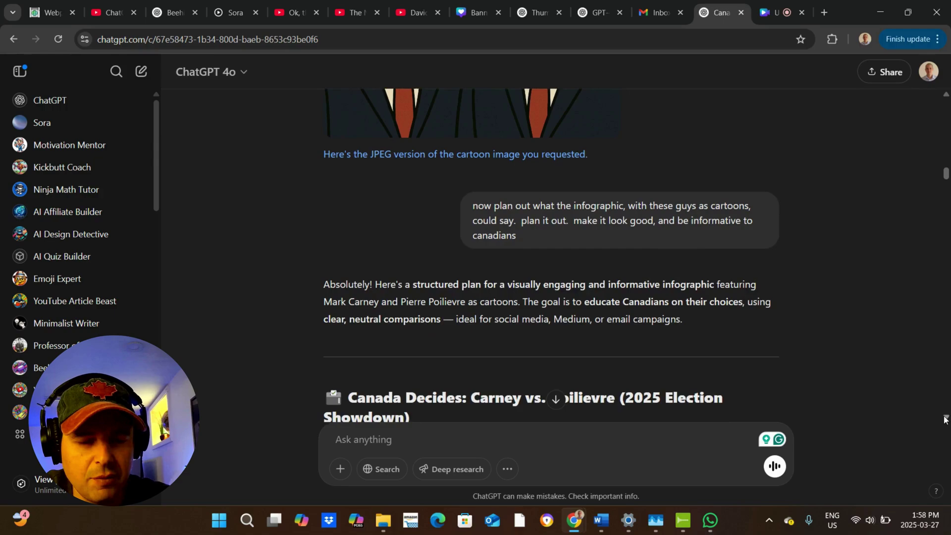
pyautogui.scroll(-5, 944, 419)
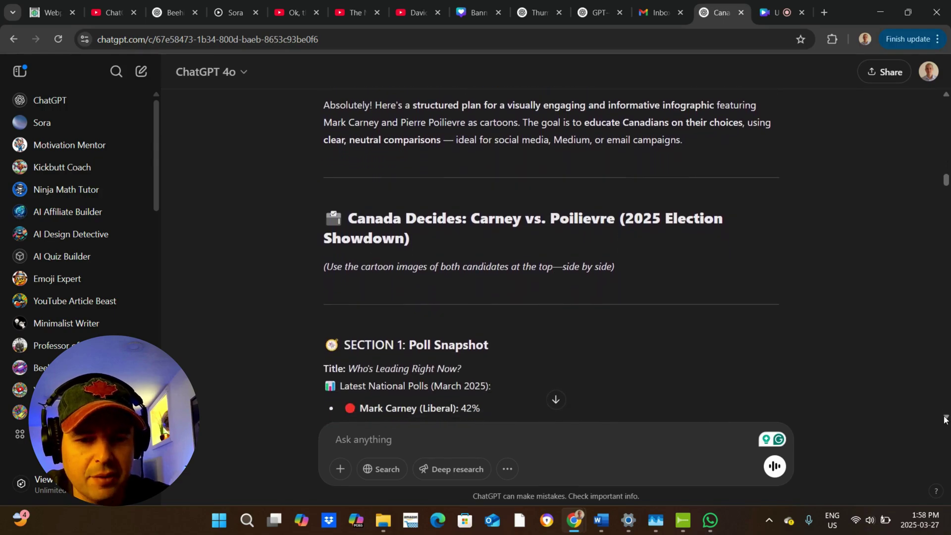
pyautogui.scroll(-10, 944, 419)
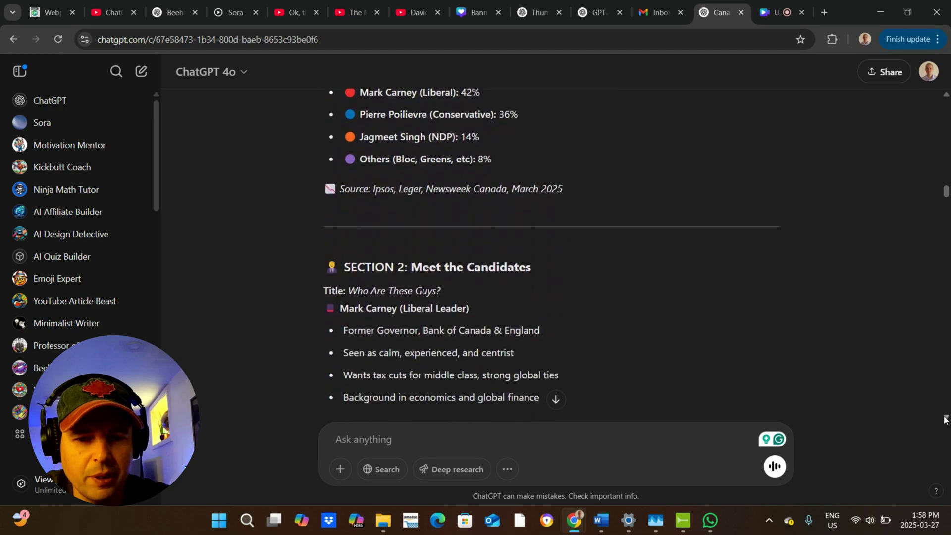
pyautogui.scroll(-10, 944, 419)
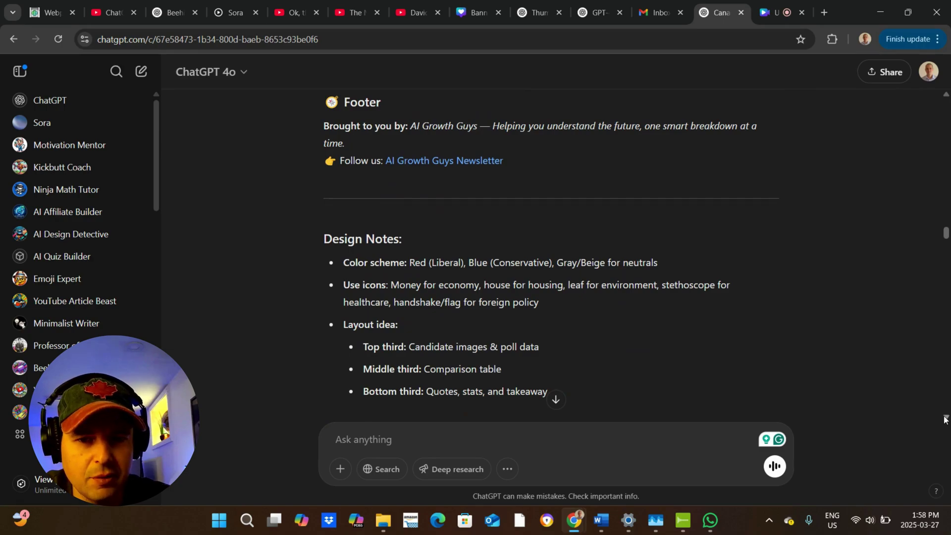
pyautogui.scroll(-6, 945, 419)
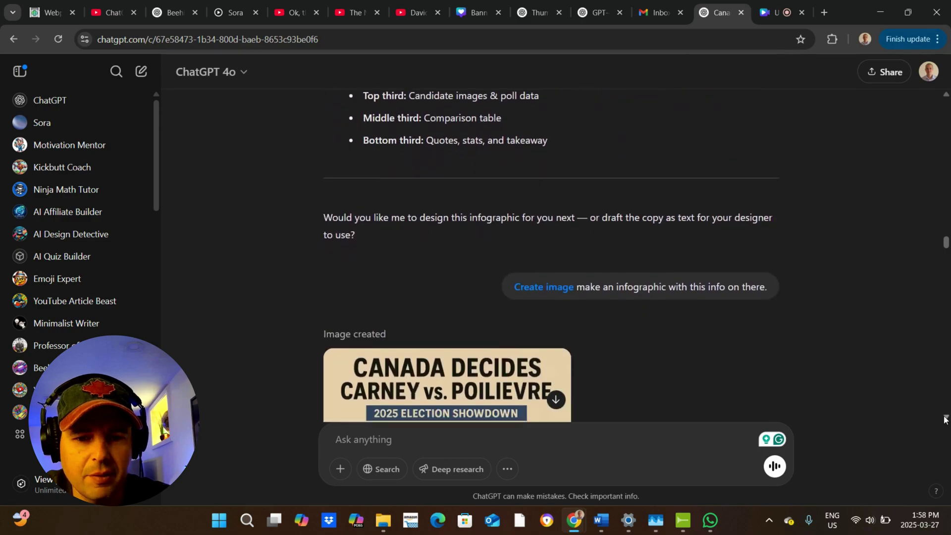
# Review the first infographic, then scroll down to the start of the Simplified Infographic Plan reply.
pyautogui.scroll(-4, 944, 419)
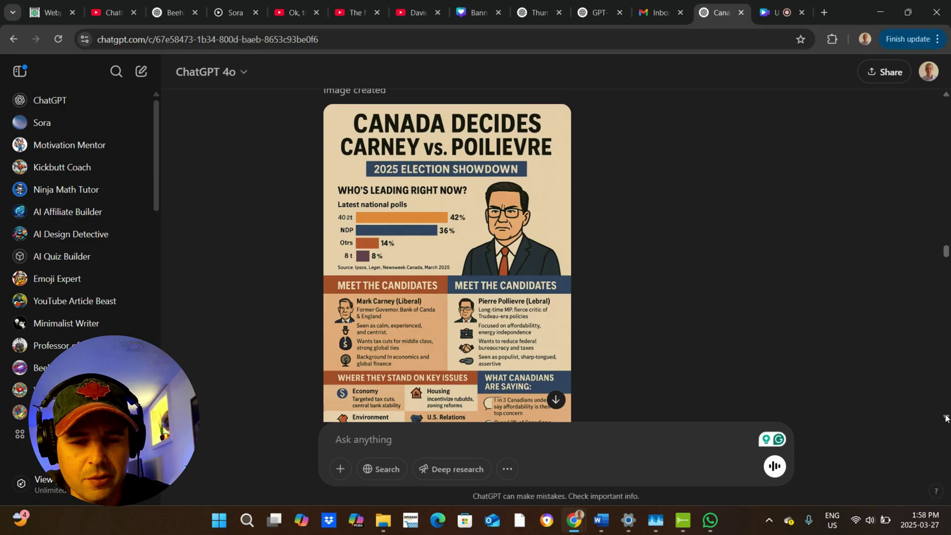
pyautogui.scroll(-10, 945, 417)
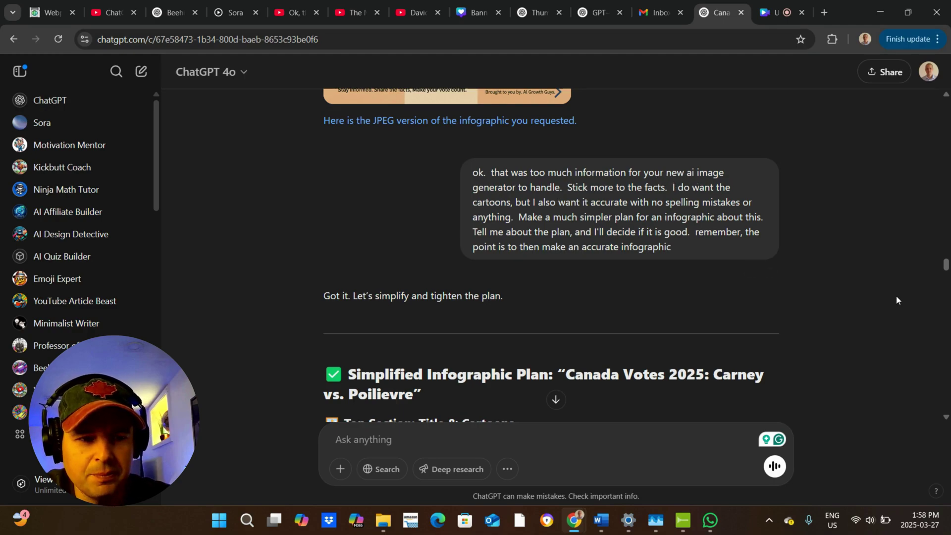
pyautogui.scroll(4, 946, 261)
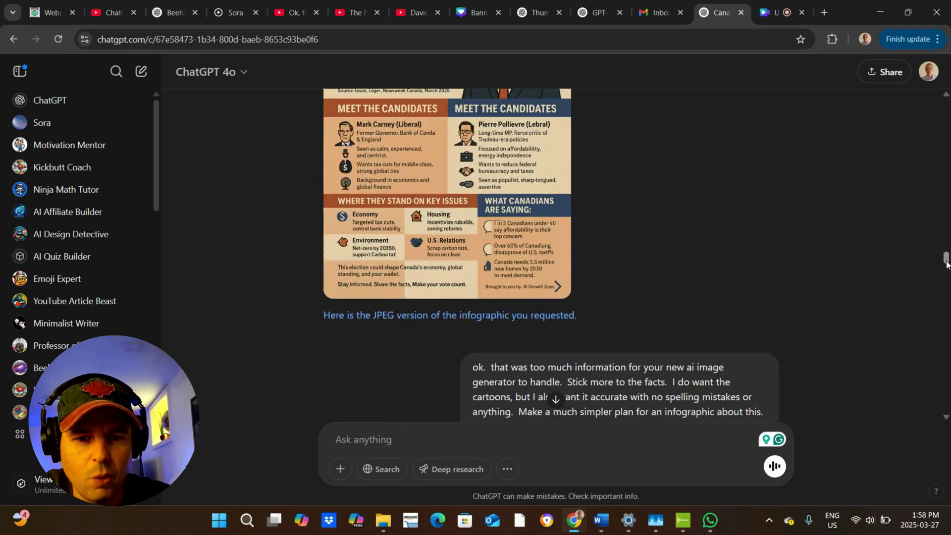
pyautogui.scroll(2, 946, 261)
pyautogui.scroll(-2, 946, 262)
pyautogui.scroll(2, 946, 260)
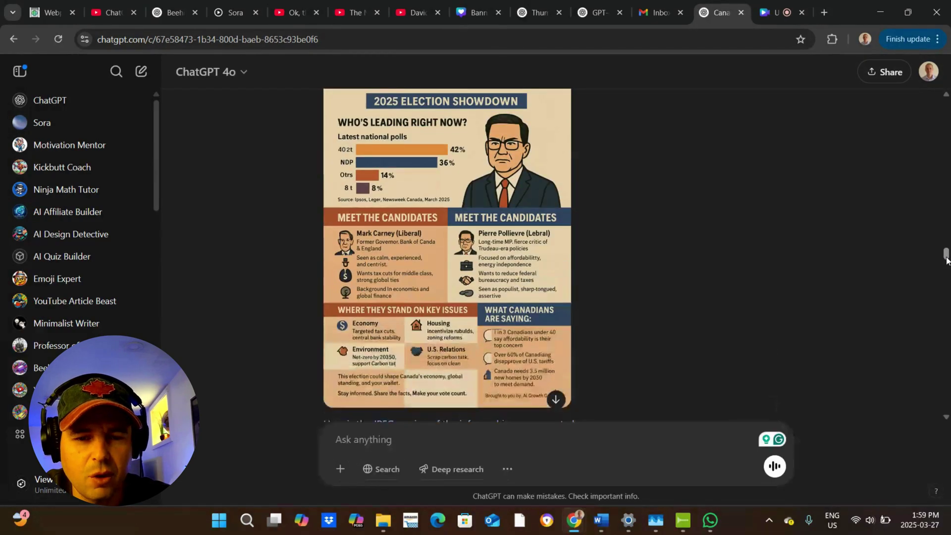
pyautogui.scroll(1, 946, 258)
pyautogui.moveTo(947, 257); pyautogui.dragTo(945, 272)
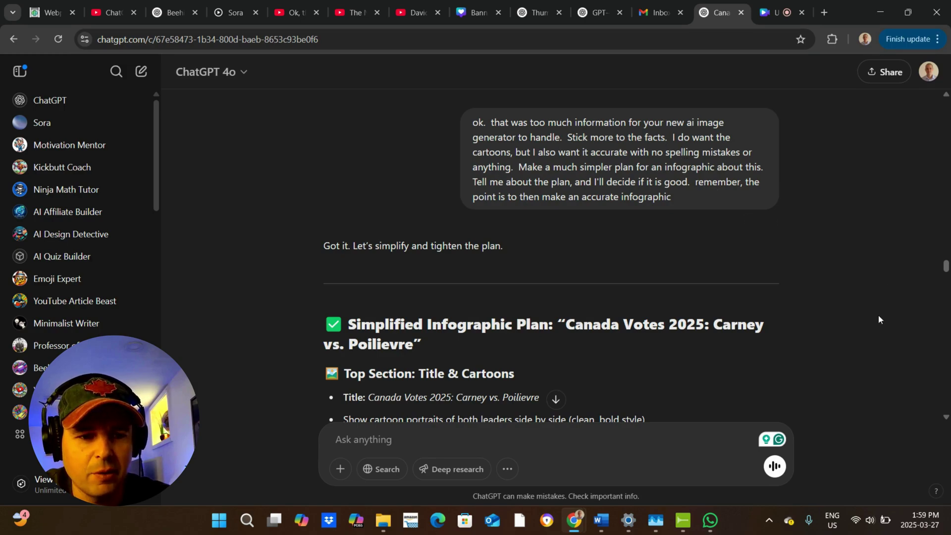
# Scroll through the simplified plans to the Canada Votes 2025 image of Carney and Poilievre.
pyautogui.click(946, 418)
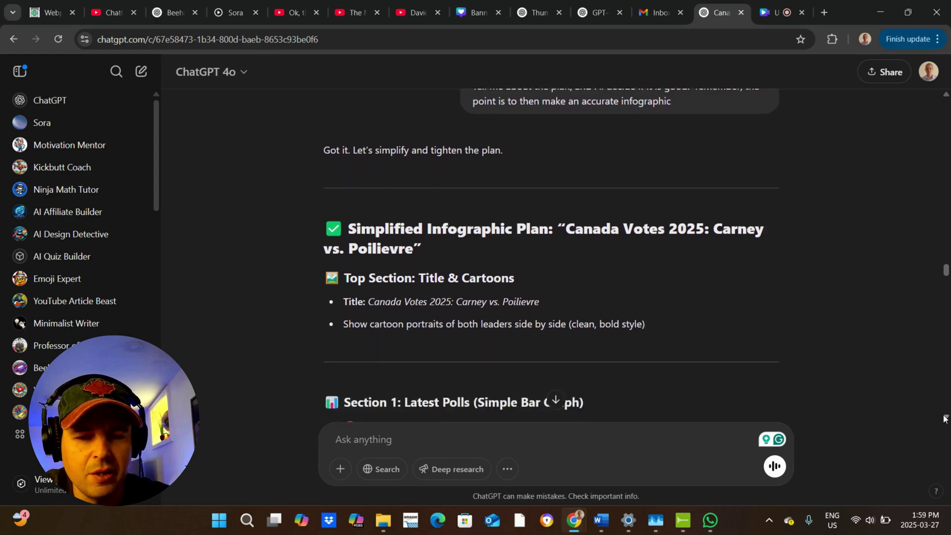
pyautogui.moveTo(944, 419); pyautogui.dragTo(944, 419)
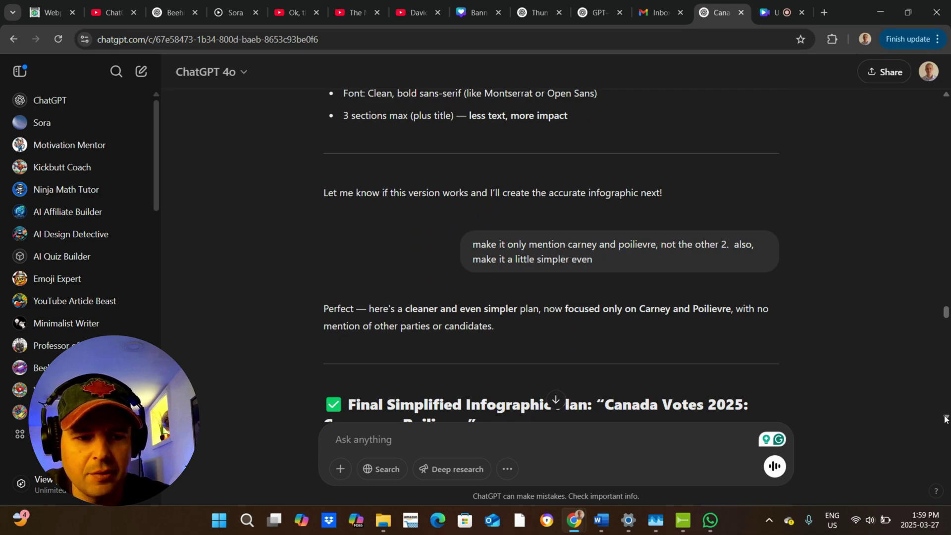
pyautogui.moveTo(945, 418); pyautogui.dragTo(946, 420)
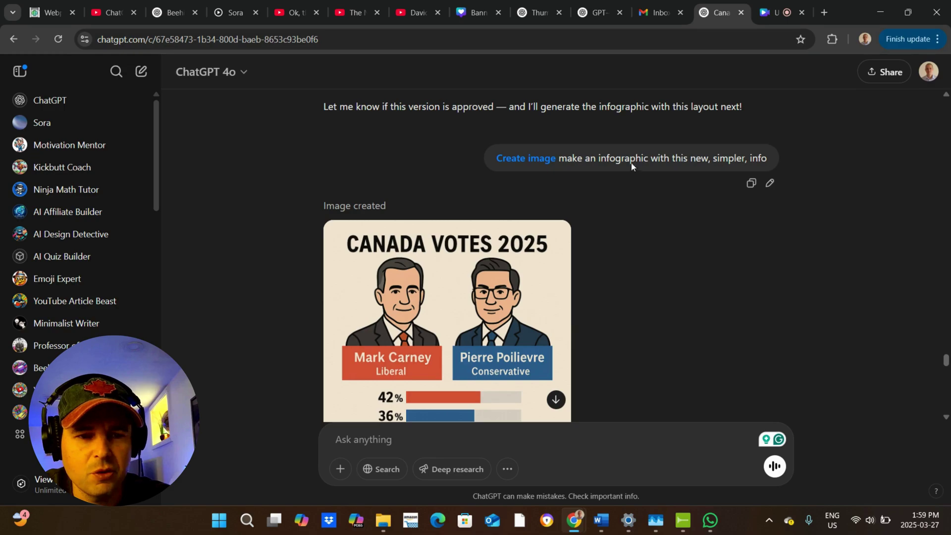
# Scroll past the simplified infographic's JPEG version to the request to add a Canada flag.
pyautogui.moveTo(946, 419); pyautogui.dragTo(946, 419)
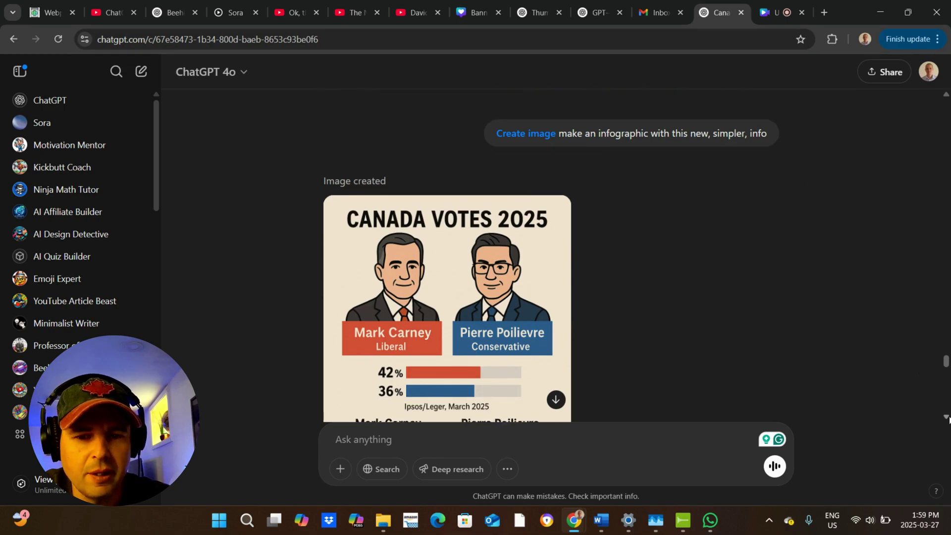
pyautogui.scroll(-2, 947, 419)
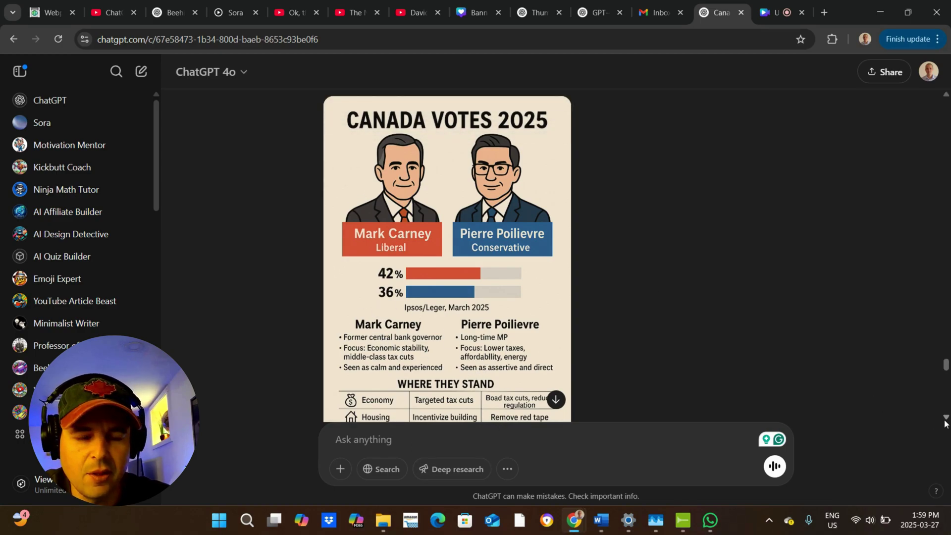
pyautogui.scroll(-3, 945, 422)
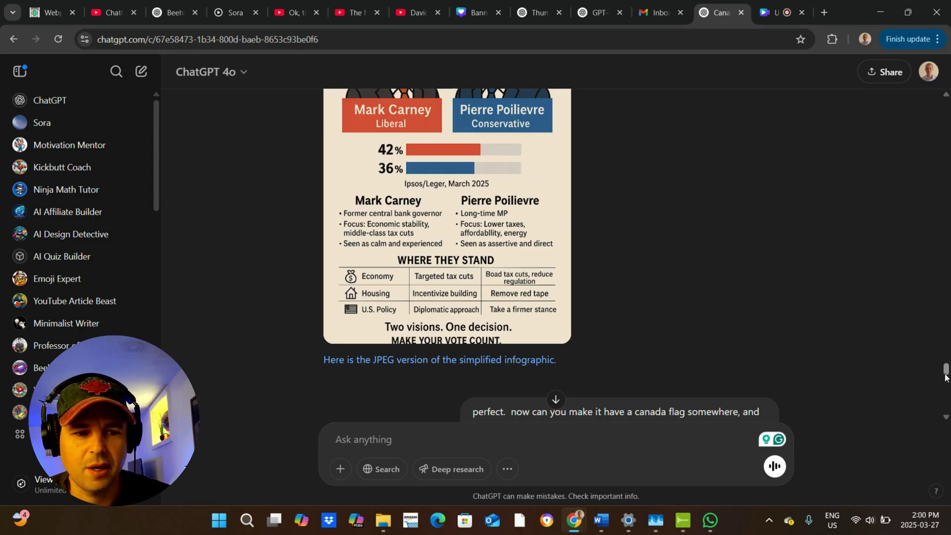
pyautogui.scroll(5, 946, 372)
pyautogui.scroll(-5, 946, 375)
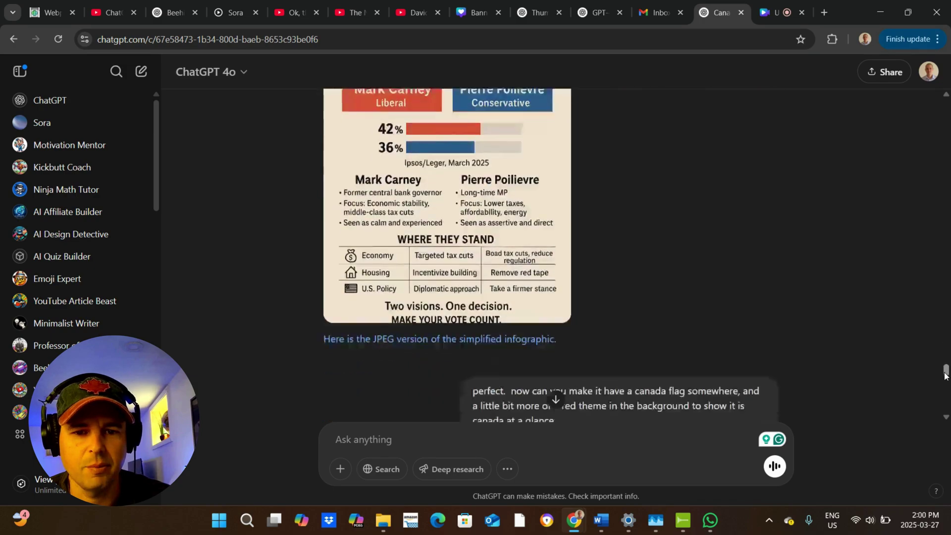
pyautogui.moveTo(946, 375); pyautogui.dragTo(940, 385)
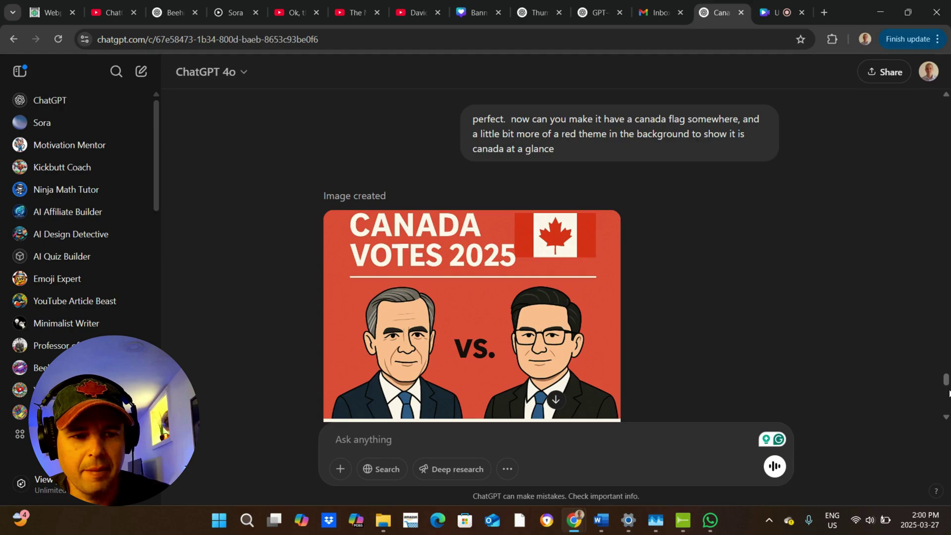
pyautogui.moveTo(946, 381)
pyautogui.mouseDown()
pyautogui.moveTo(943, 404)
pyautogui.moveTo(944, 363)
pyautogui.mouseUp()
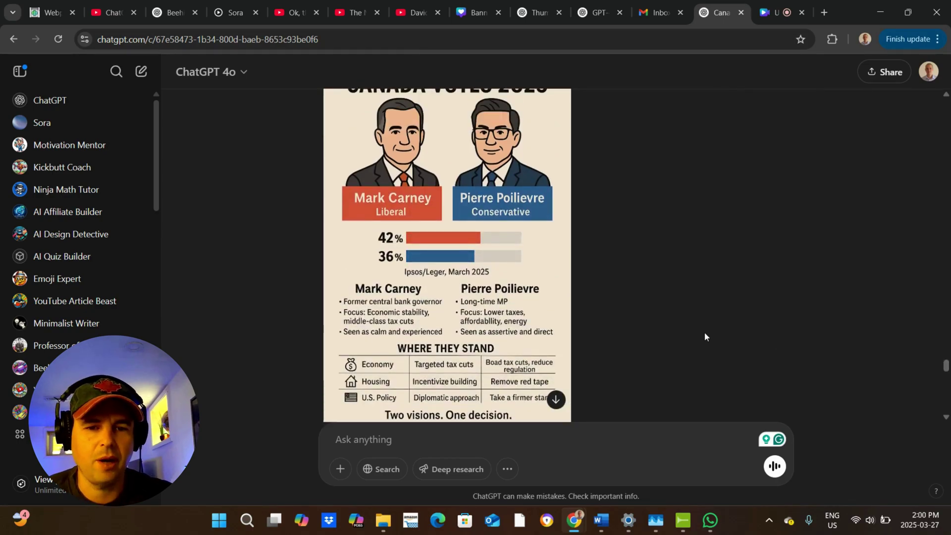